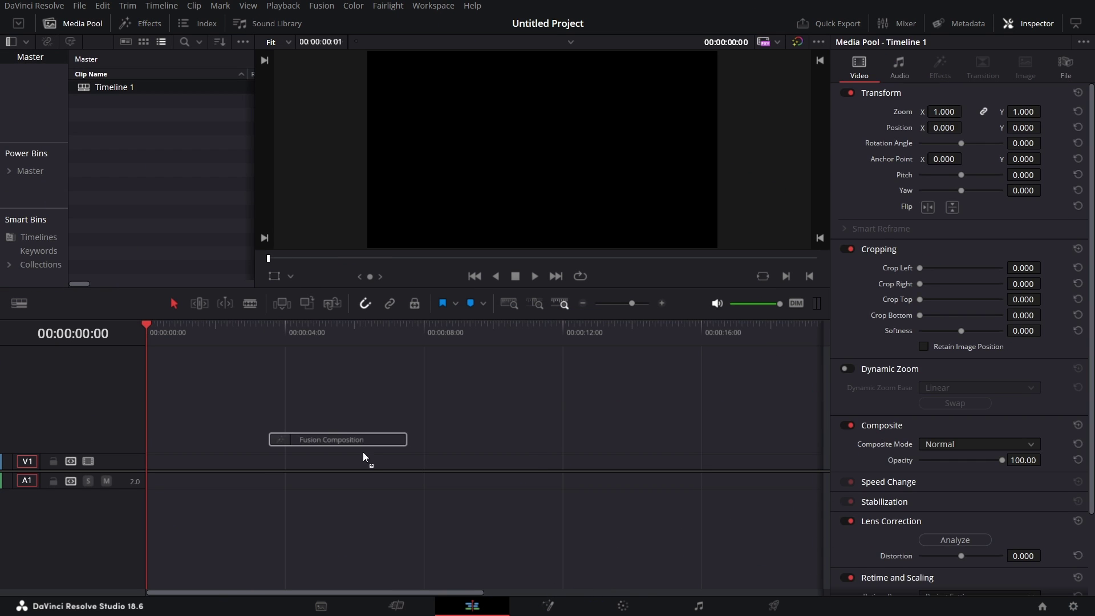
Open the Fusion Composition clip for node editing on the Fusion page.
{"action": "left_click", "coordinate": [147, 22]}
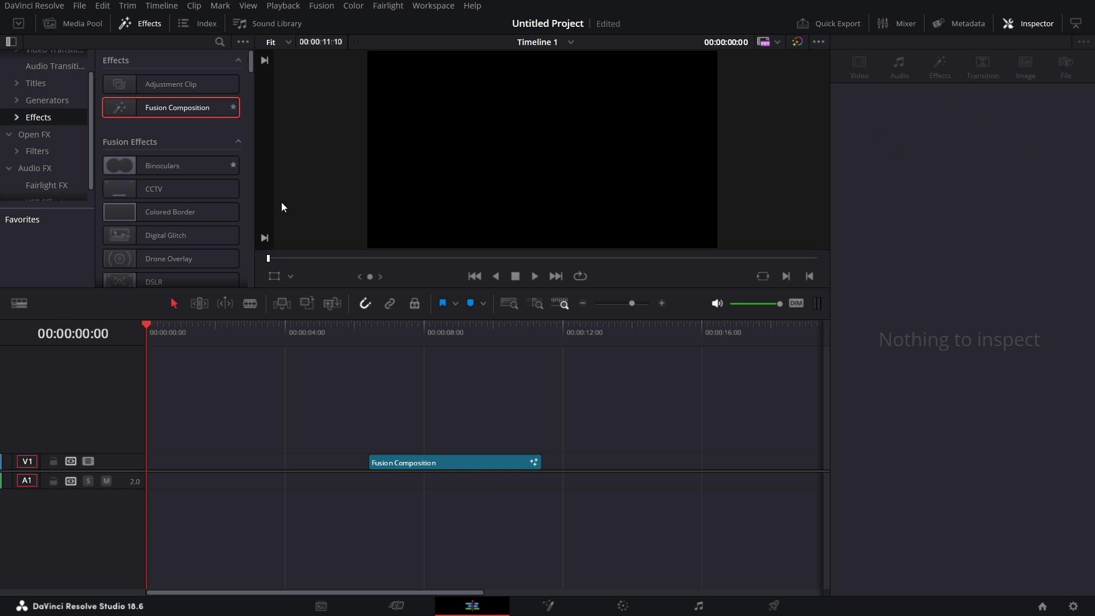
{"action": "left_click", "coordinate": [446, 340]}
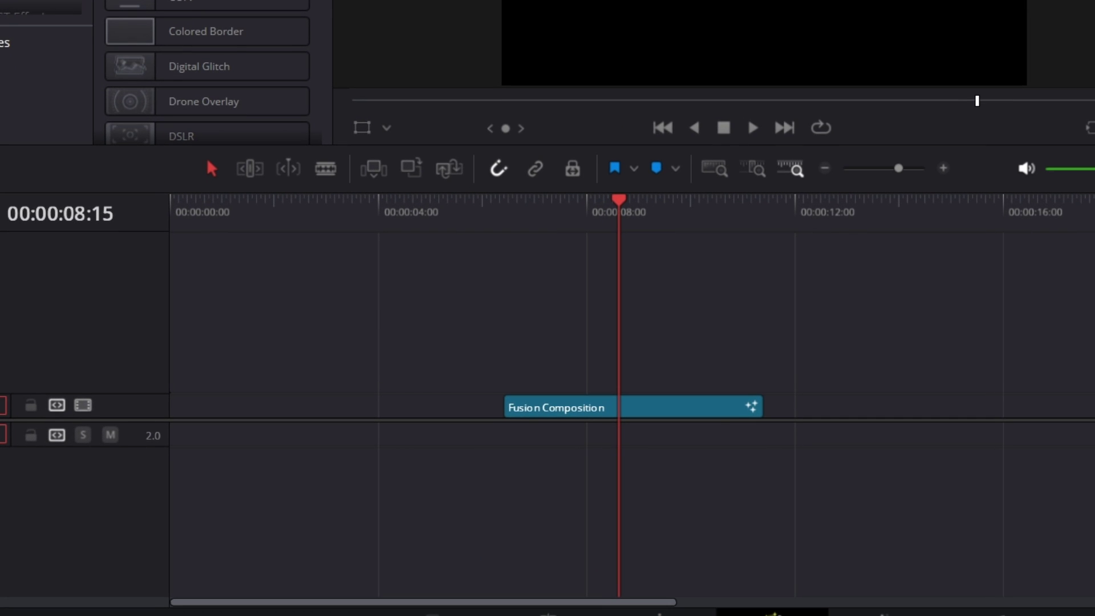
{"action": "left_click", "coordinate": [773, 612]}
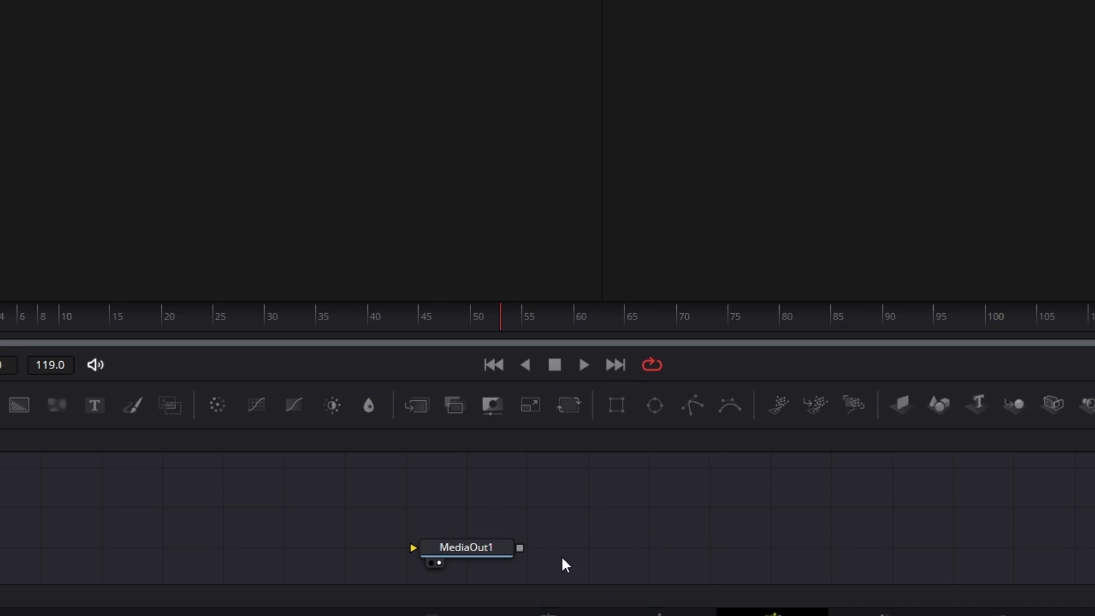
Move MediaOut1 to the right and add a Background node beside it.
{"action": "left_click", "coordinate": [468, 547]}
{"action": "left_click_drag", "start_coordinate": [485, 563], "coordinate": [947, 524]}
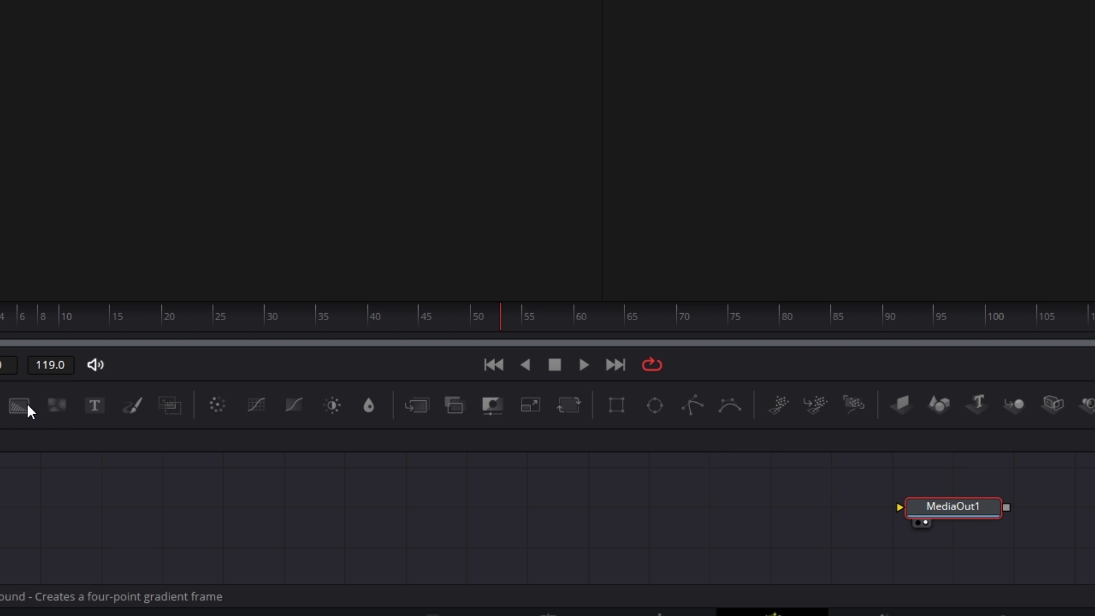
{"action": "left_click_drag", "start_coordinate": [27, 410], "coordinate": [654, 518]}
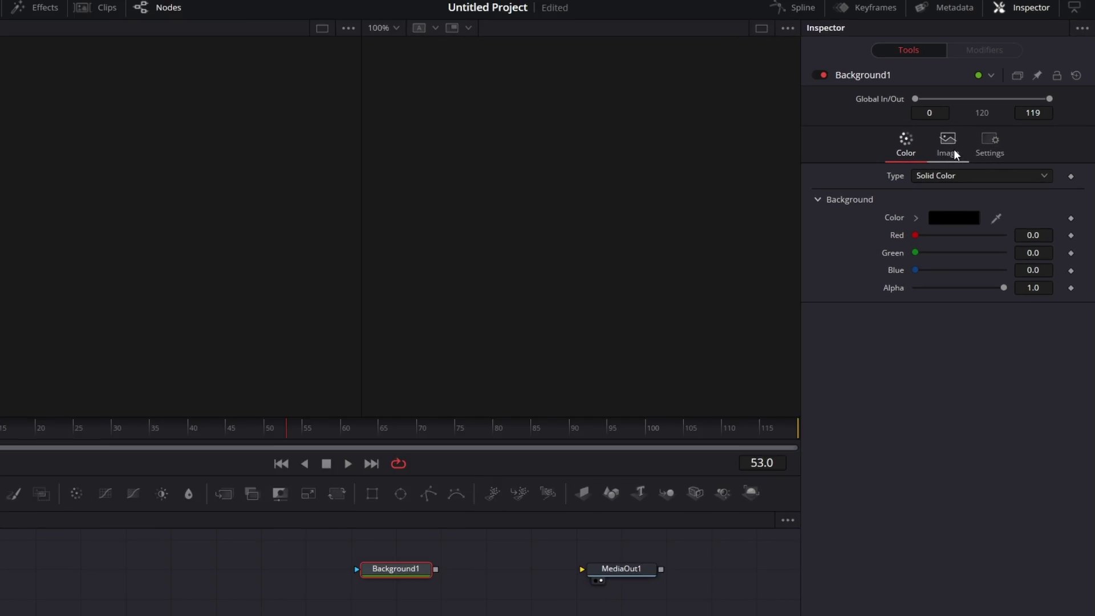
Set Background1's type to Gradient with a Radial gradient shape.
{"action": "left_click", "coordinate": [961, 176]}
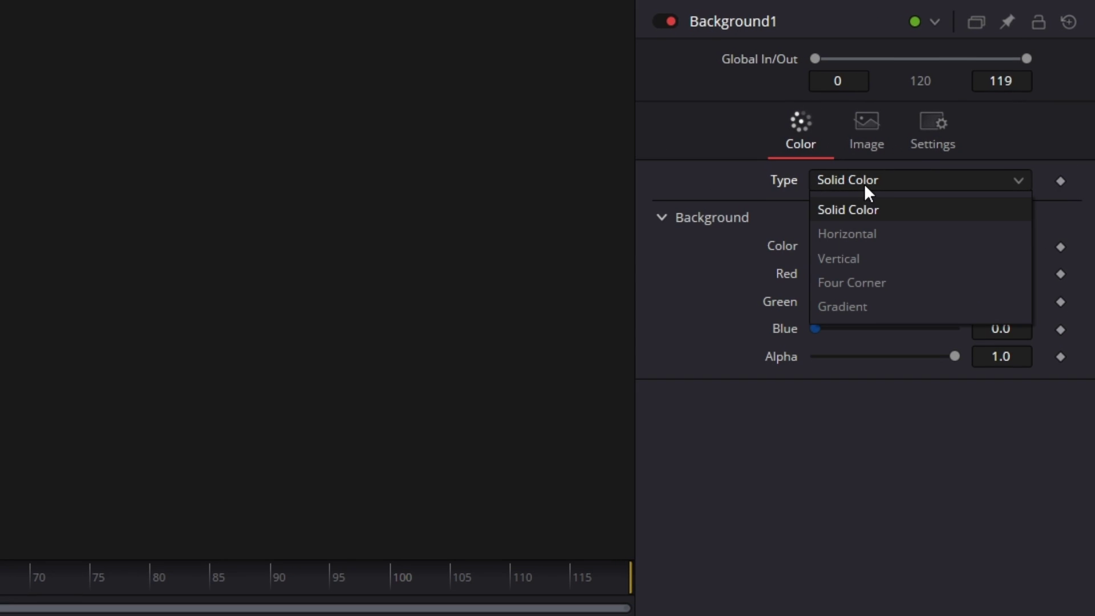
{"action": "left_click", "coordinate": [871, 306]}
{"action": "left_click", "coordinate": [882, 250]}
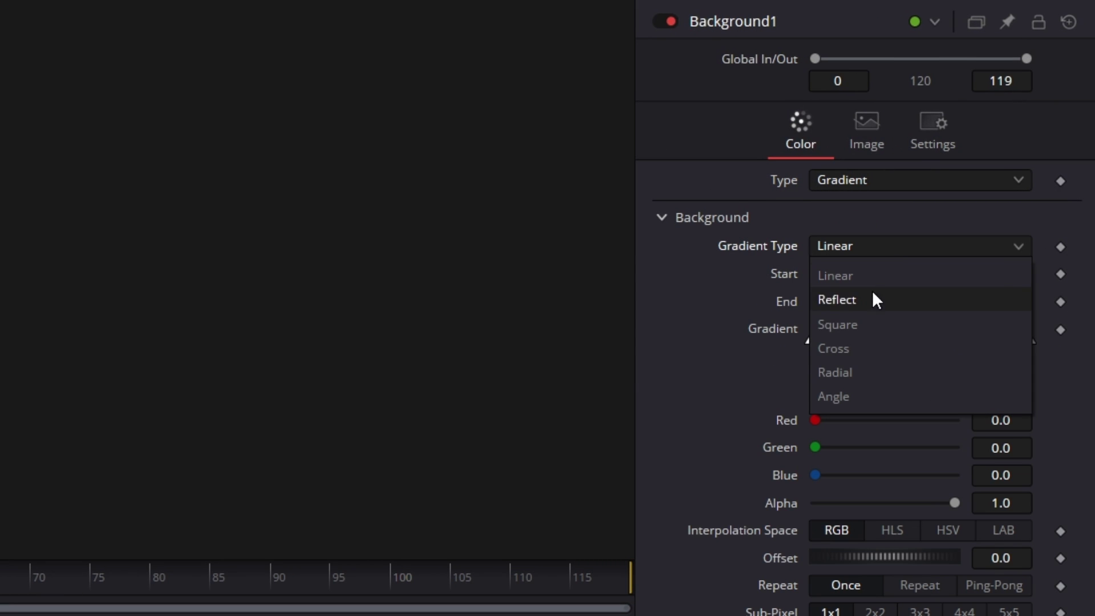
{"action": "left_click", "coordinate": [859, 372]}
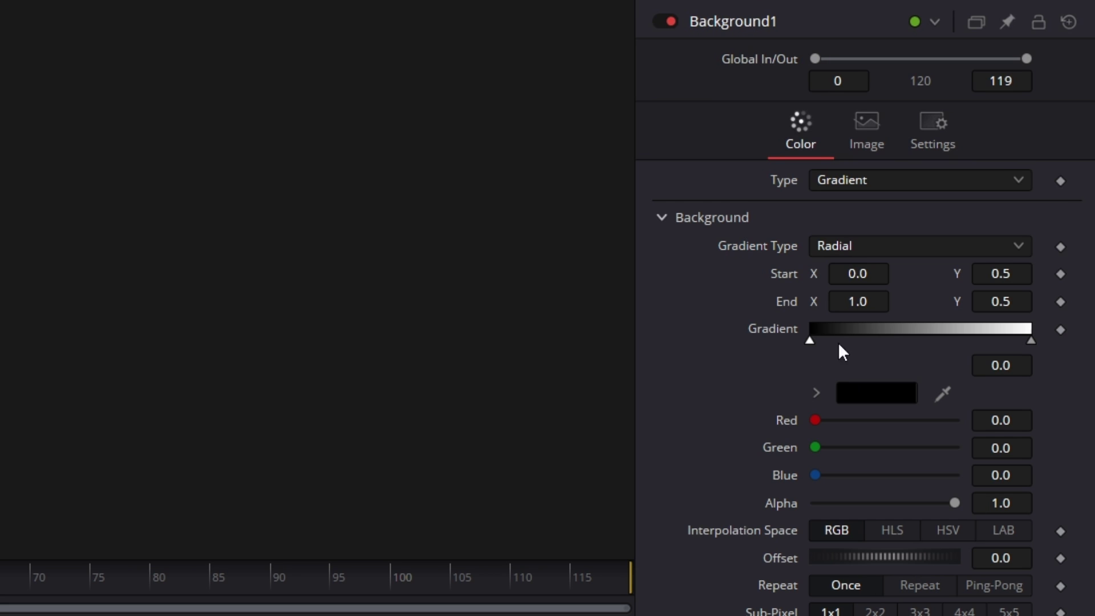
Swap the gradient stops so black is at the end, and make the start dark grey #2f2f2f.
{"action": "left_click_drag", "start_coordinate": [809, 341], "coordinate": [957, 343]}
{"action": "left_click_drag", "start_coordinate": [1031, 341], "coordinate": [774, 347]}
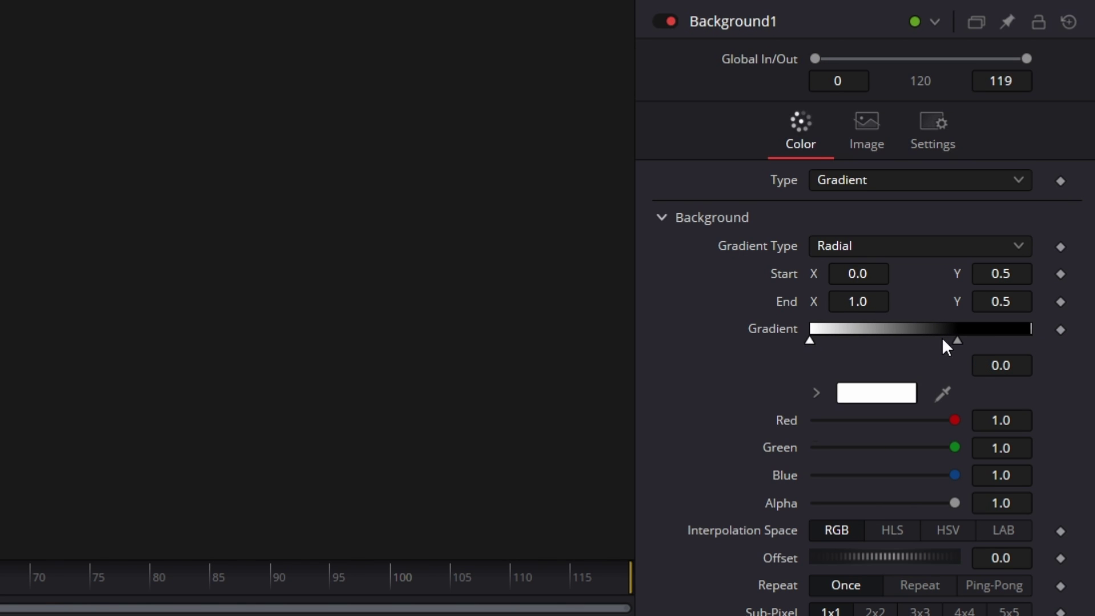
{"action": "left_click_drag", "start_coordinate": [959, 341], "coordinate": [1042, 348]}
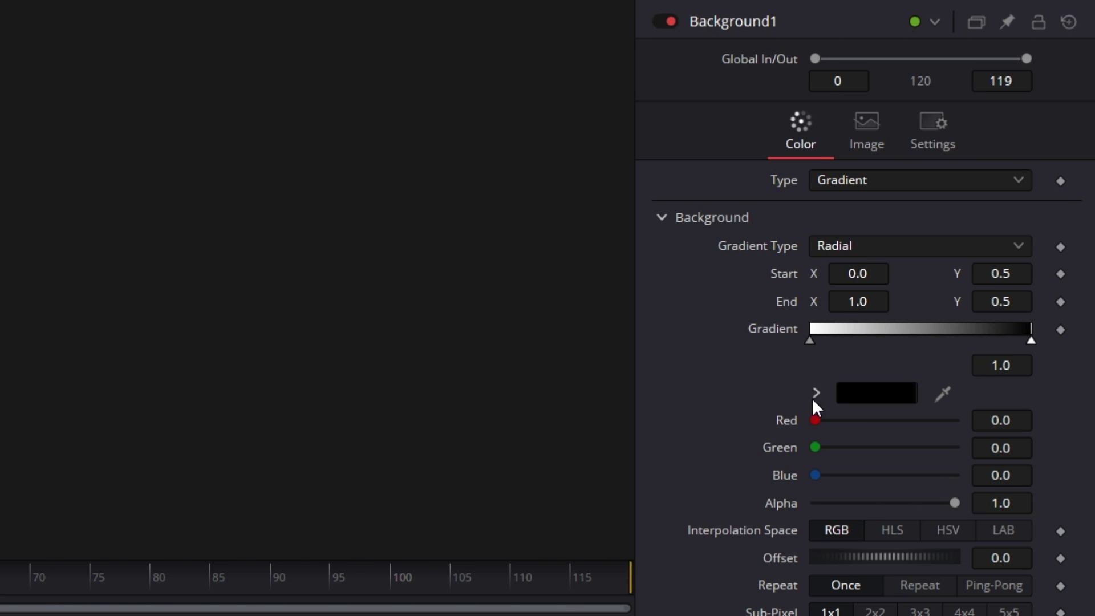
{"action": "left_click", "coordinate": [807, 344]}
{"action": "left_click", "coordinate": [877, 400]}
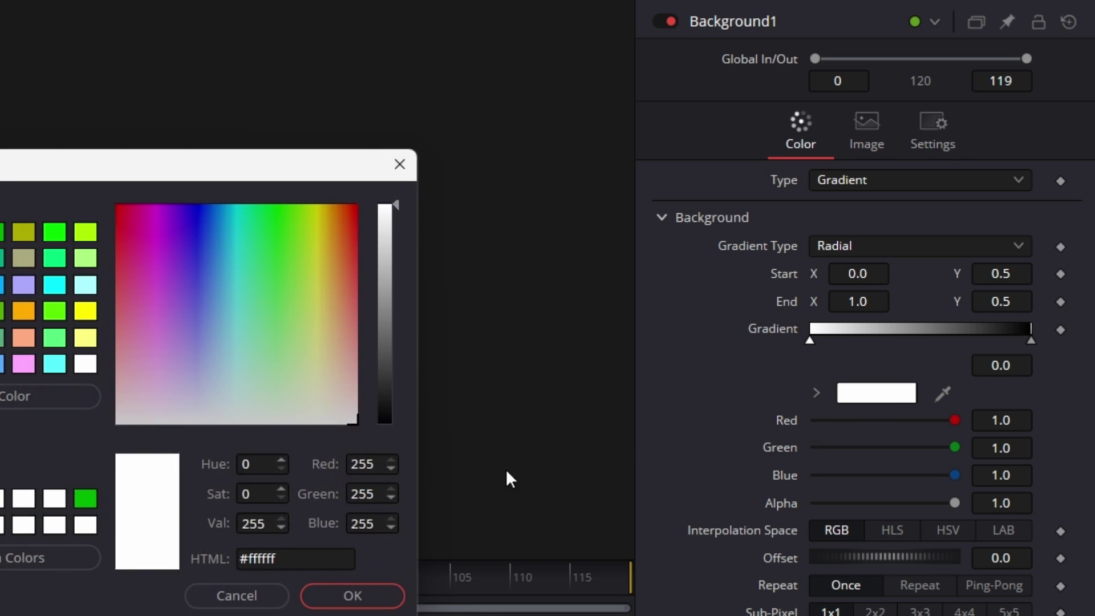
{"action": "left_click", "coordinate": [385, 386]}
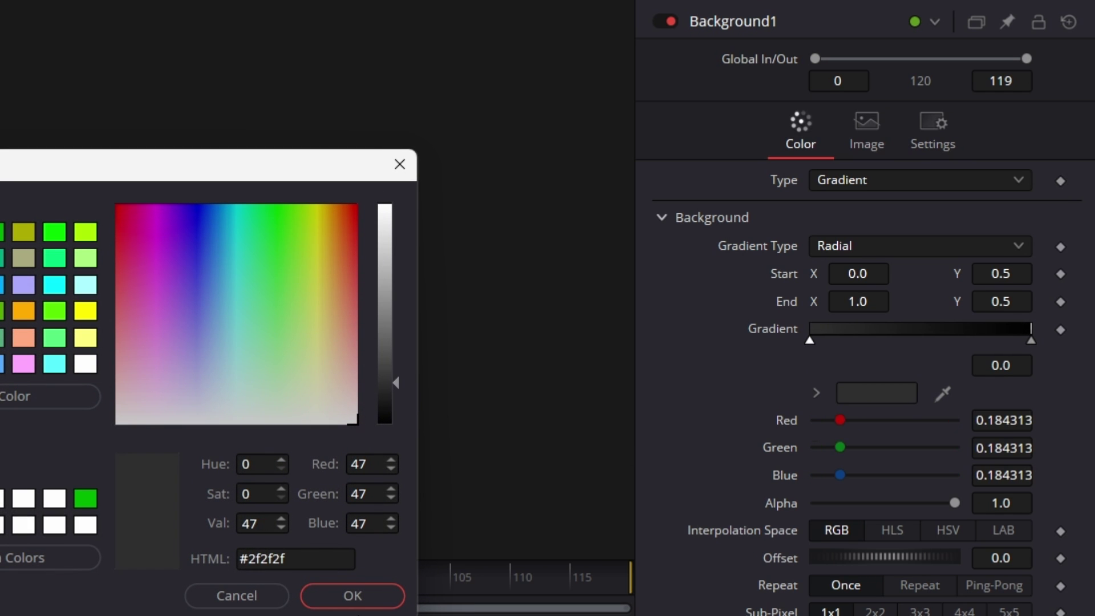
{"action": "left_click", "coordinate": [352, 596]}
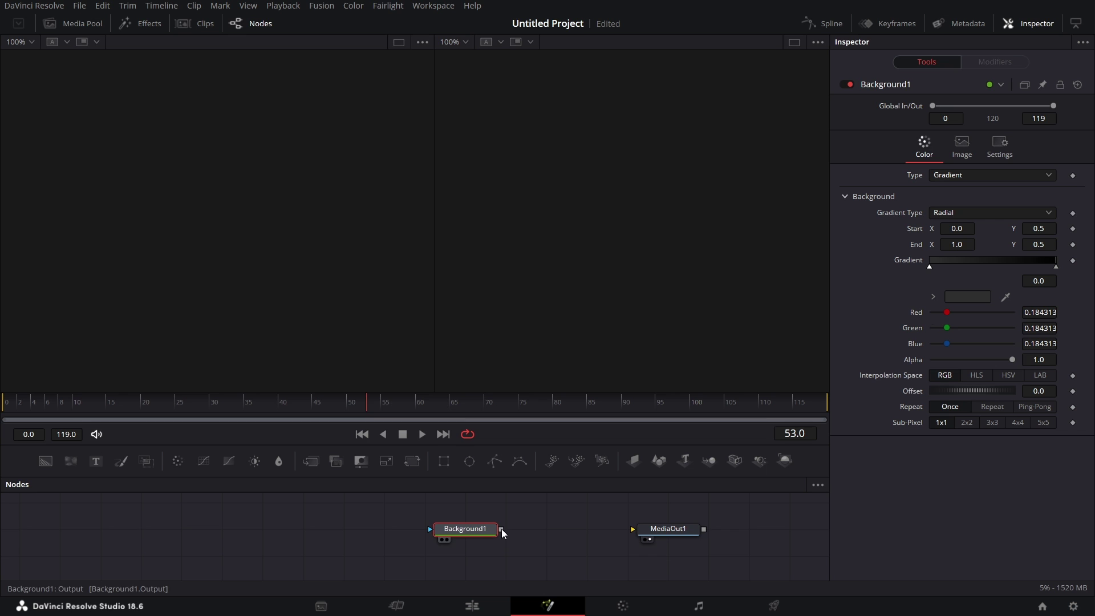
Wire Background1 into MediaOut1, set gradient Start X to 0.5, and view it at 200% in a single viewer.
{"action": "left_click_drag", "start_coordinate": [501, 528], "coordinate": [636, 528]}
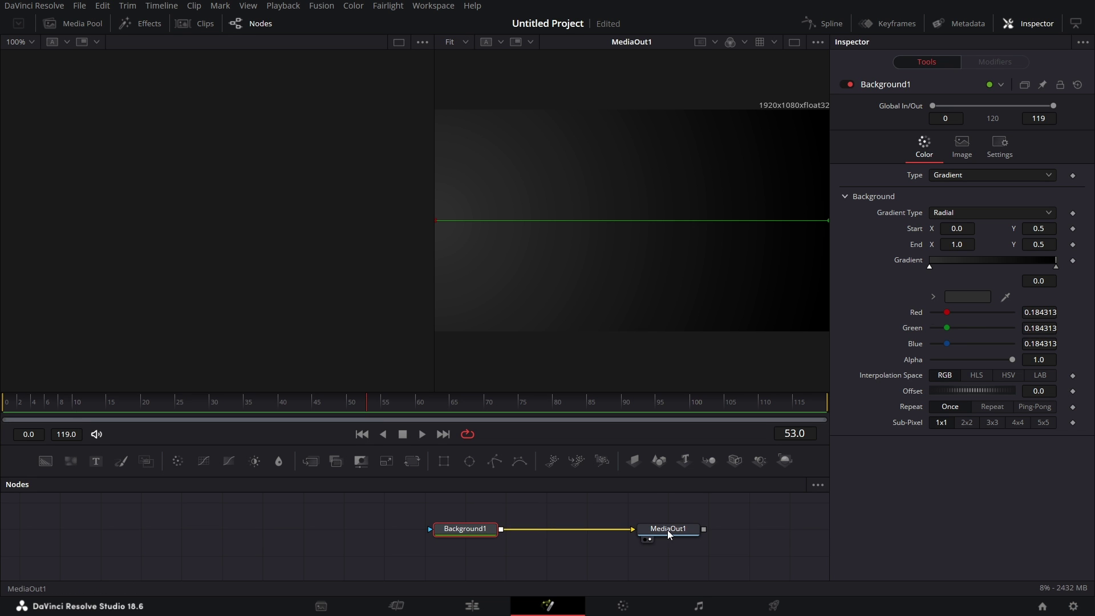
{"action": "left_click", "coordinate": [796, 45]}
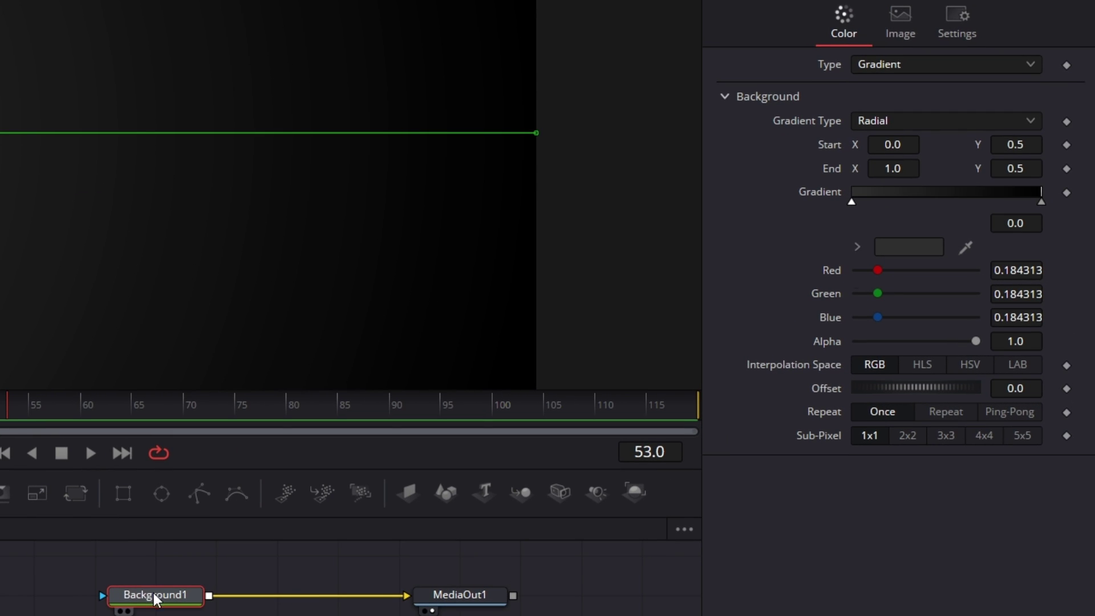
{"action": "left_click", "coordinate": [910, 146]}
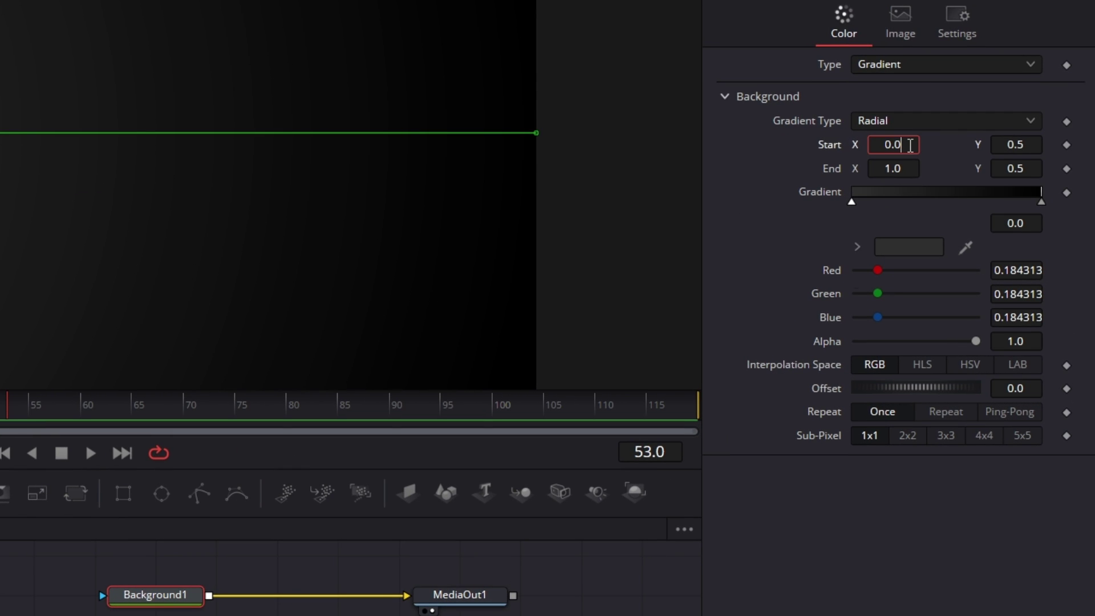
{"action": "type", "text": "5"}
{"action": "key", "text": "Tab"}
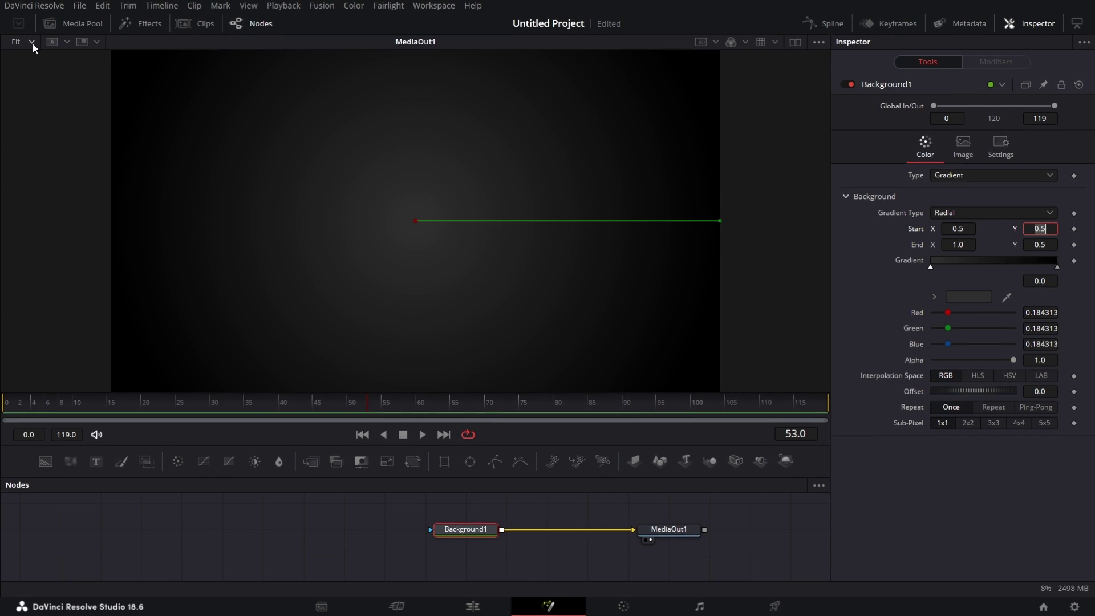
{"action": "left_click", "coordinate": [32, 42]}
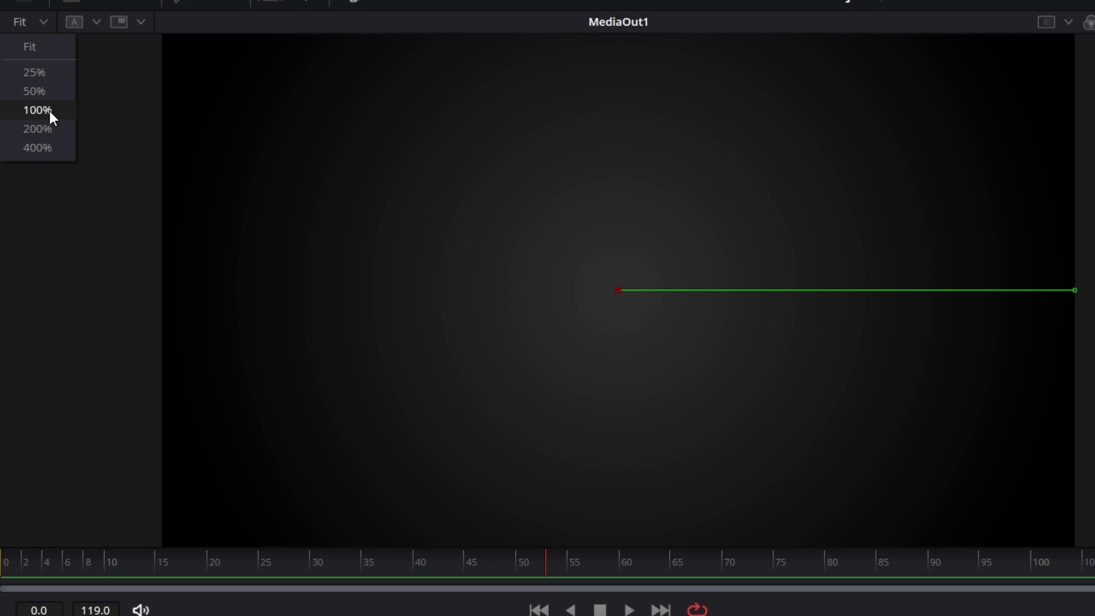
{"action": "left_click", "coordinate": [51, 128]}
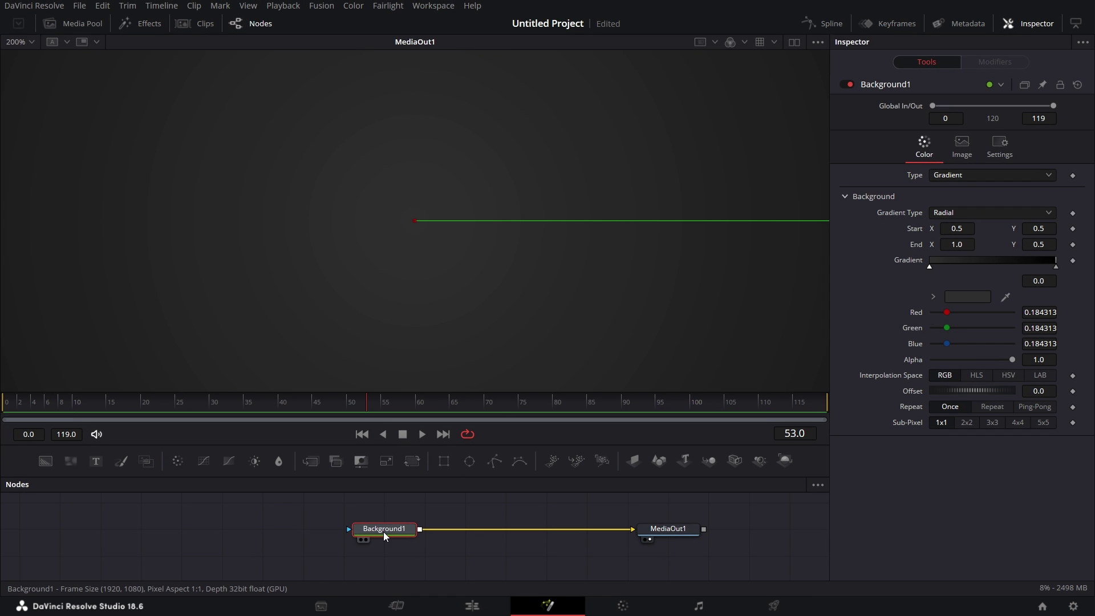
Insert a Grain node after Background1 and fit the whole frame in the viewer.
{"action": "mouse_move", "coordinate": [383, 532]}
{"action": "key", "text": "shift+space"}
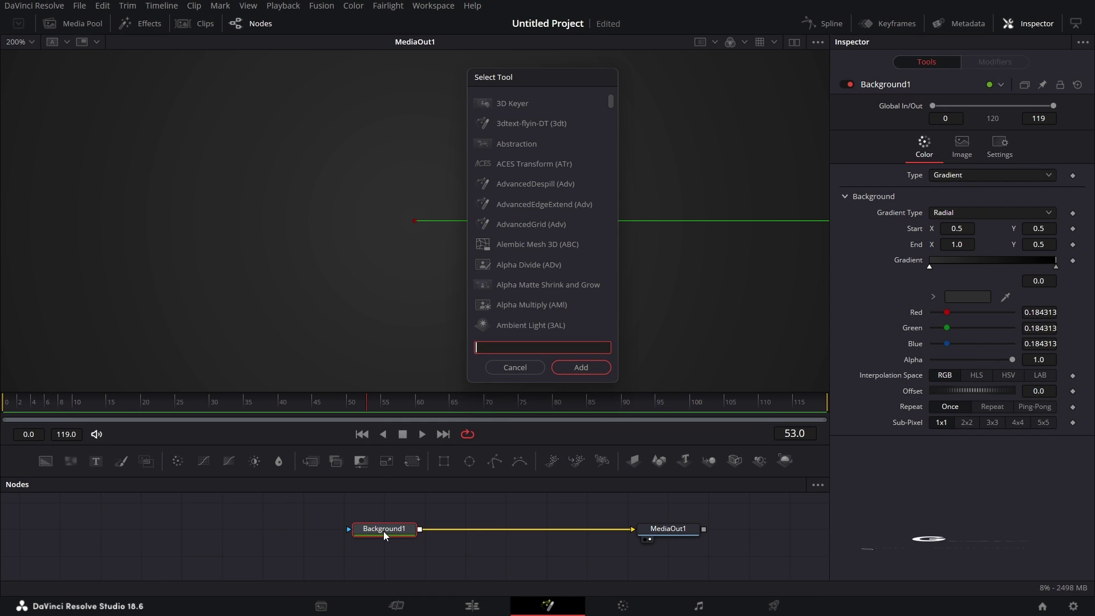
{"action": "type", "text": "grain"}
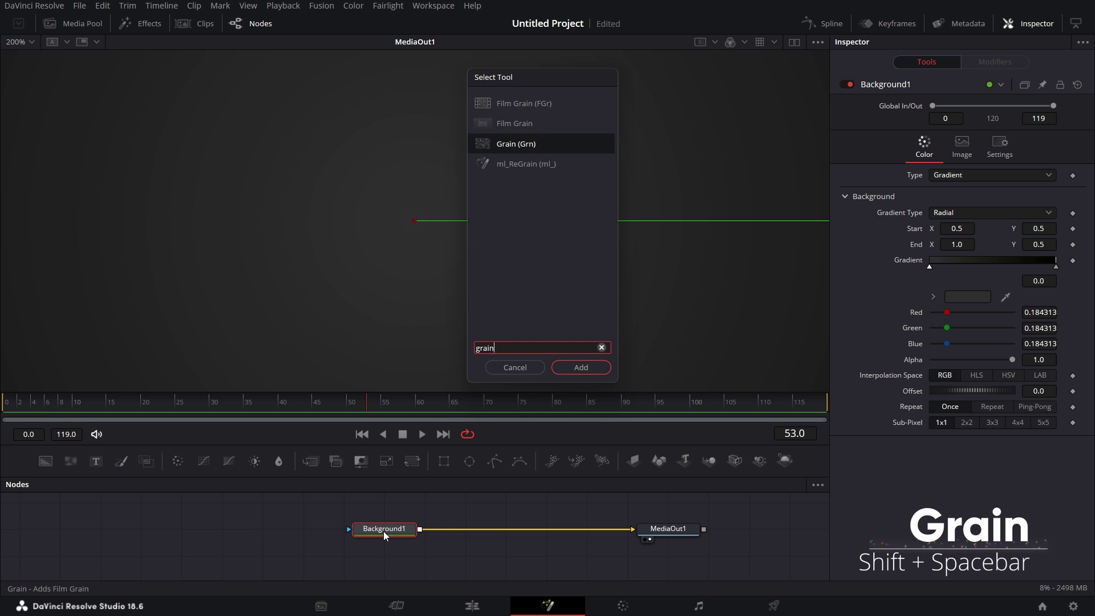
{"action": "key", "text": "Return"}
{"action": "left_click", "coordinate": [32, 43]}
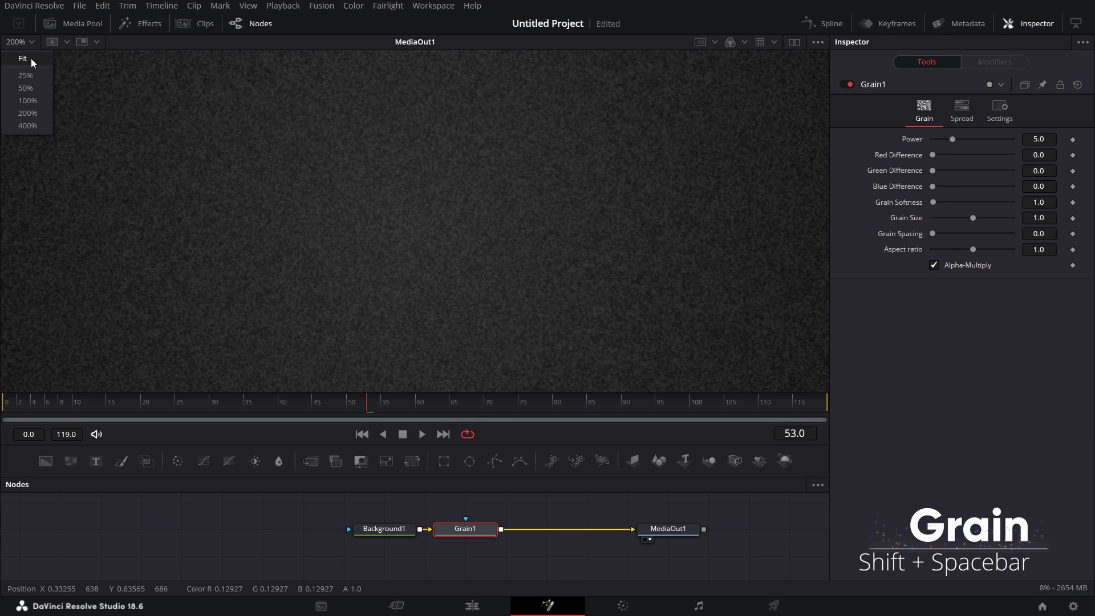
{"action": "left_click", "coordinate": [32, 59]}
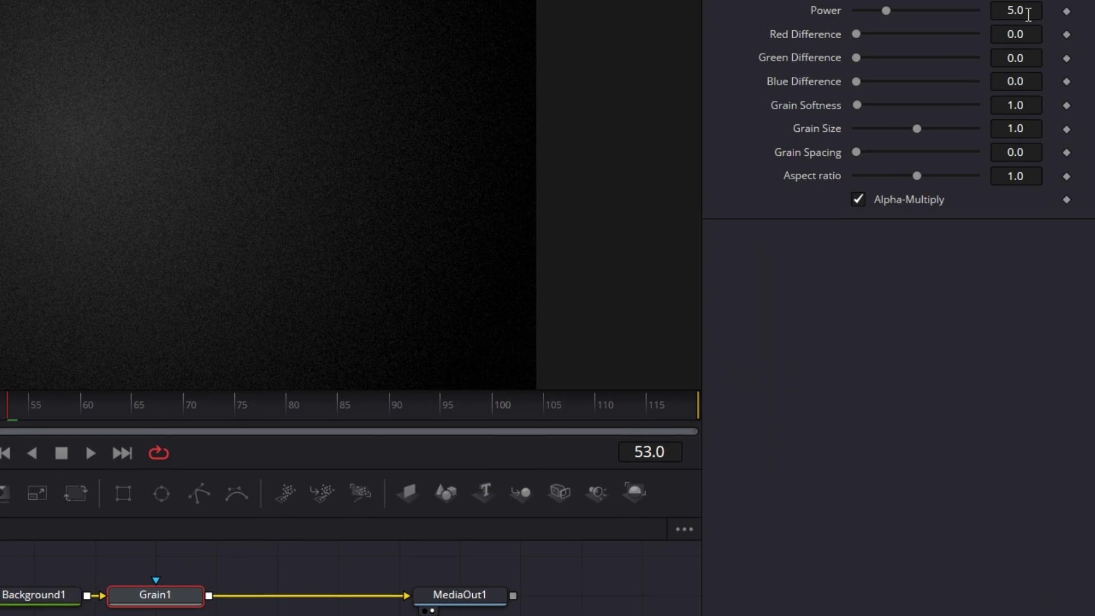
Set Grain1 Power to 1.0, leave Red Difference at 0.0, and refit the viewer.
{"action": "left_click", "coordinate": [1029, 15]}
{"action": "type", "text": "1"}
{"action": "key", "text": "Tab"}
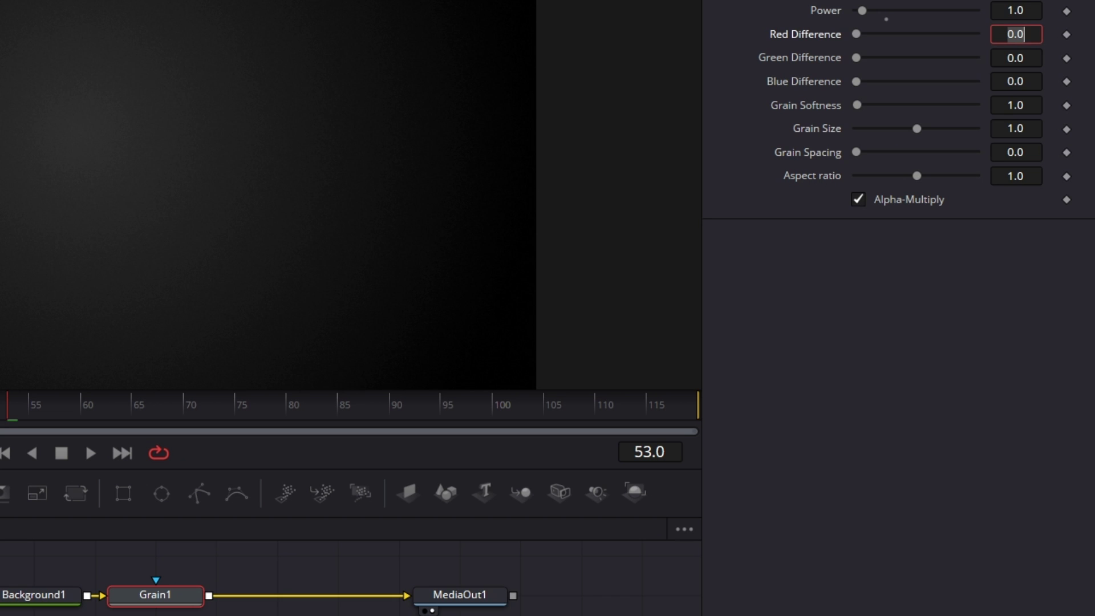
{"action": "key", "text": "Return"}
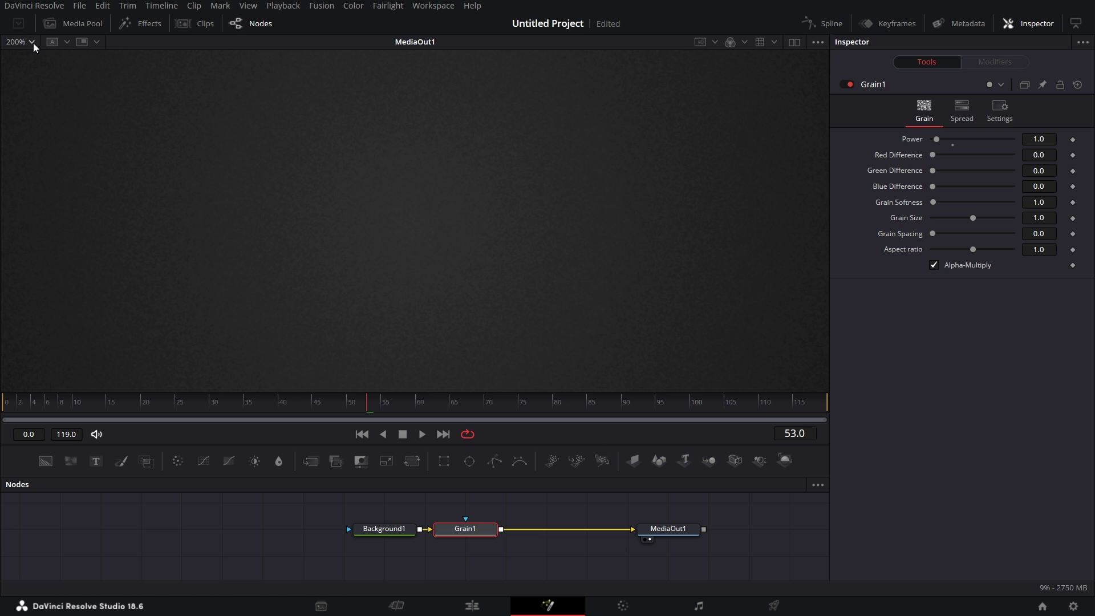
{"action": "left_click", "coordinate": [32, 42]}
{"action": "left_click", "coordinate": [23, 59]}
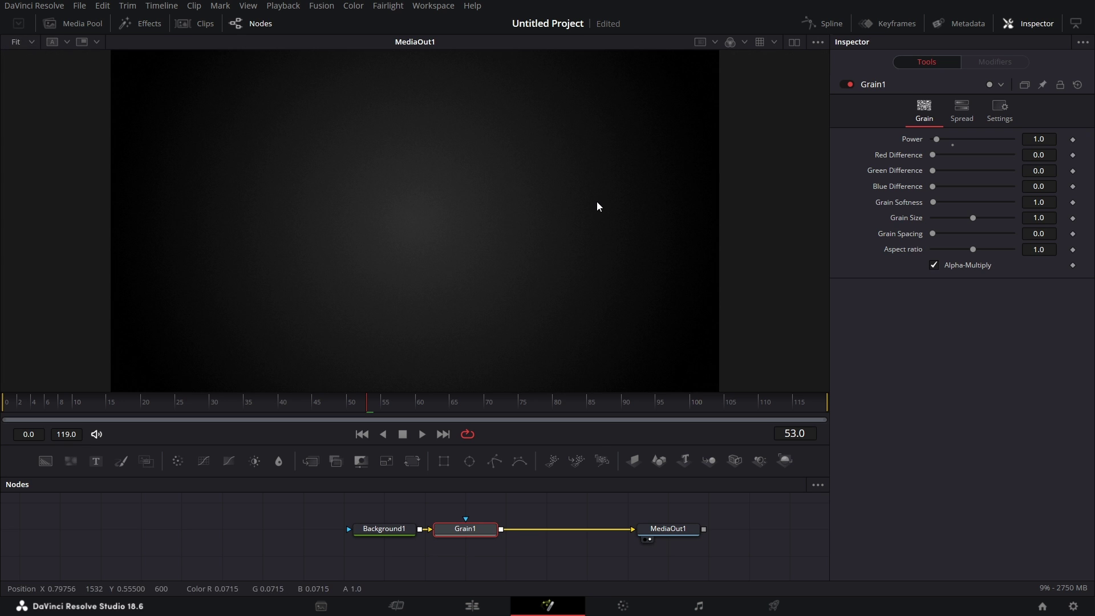
{"action": "scroll", "coordinate": [520, 525], "scroll_direction": "up", "scroll_amount": 1}
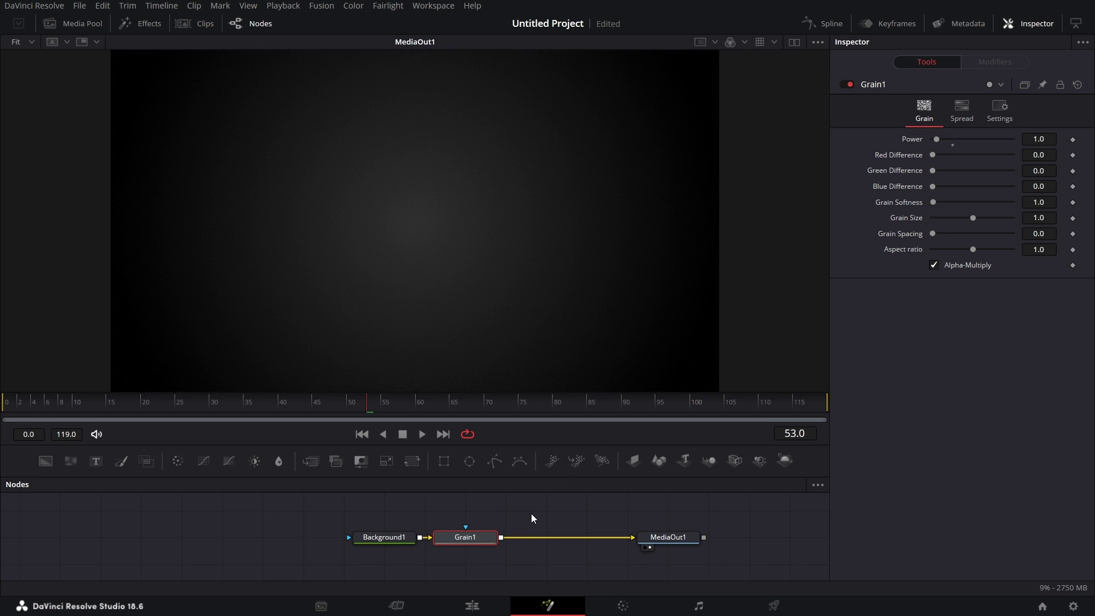
Add a Film Grain tool to the comp by searching 'film'.
{"action": "left_click", "coordinate": [531, 514]}
{"action": "key", "text": "shift+space"}
{"action": "key", "text": "BackSpace"}
{"action": "key", "text": "BackSpace"}
{"action": "key", "text": "BackSpace"}
{"action": "key", "text": "BackSpace"}
{"action": "key", "text": "BackSpace"}
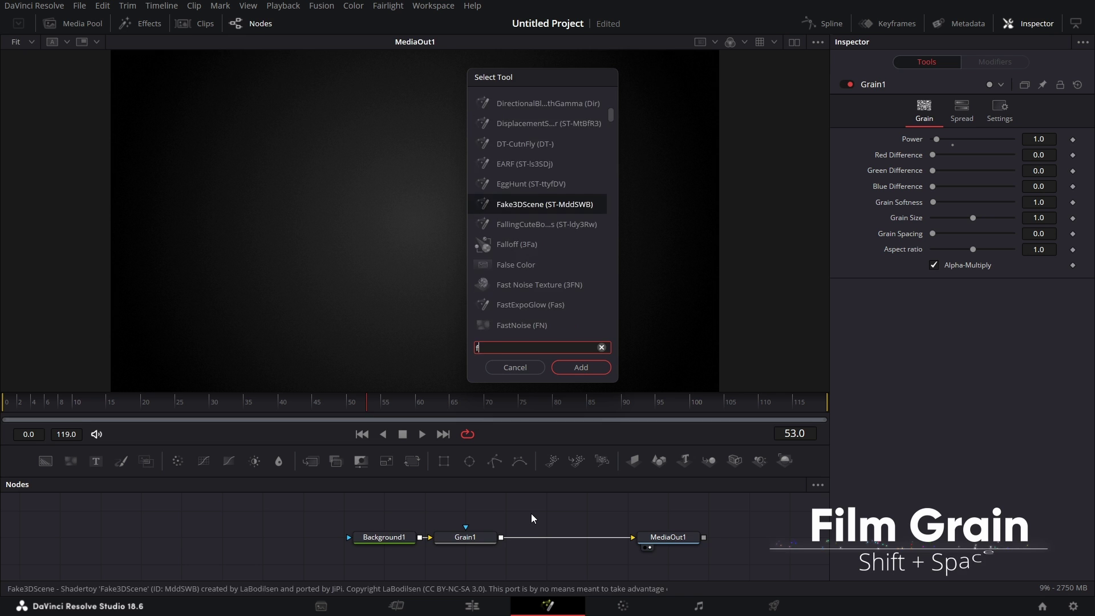
{"action": "type", "text": "fil"}
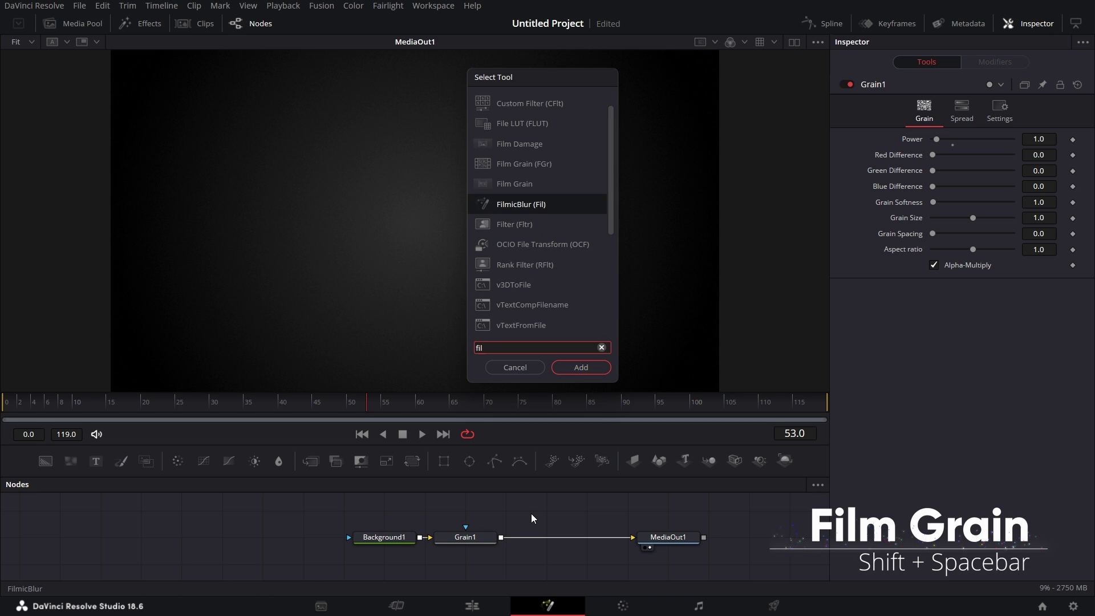
{"action": "type", "text": "m"}
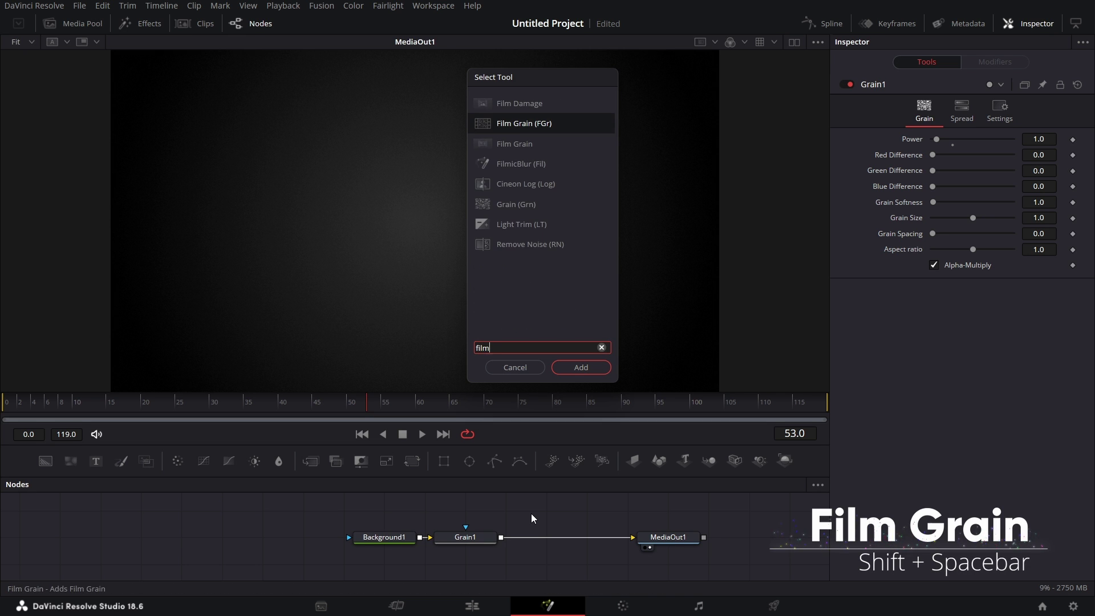
{"action": "left_click", "coordinate": [573, 364]}
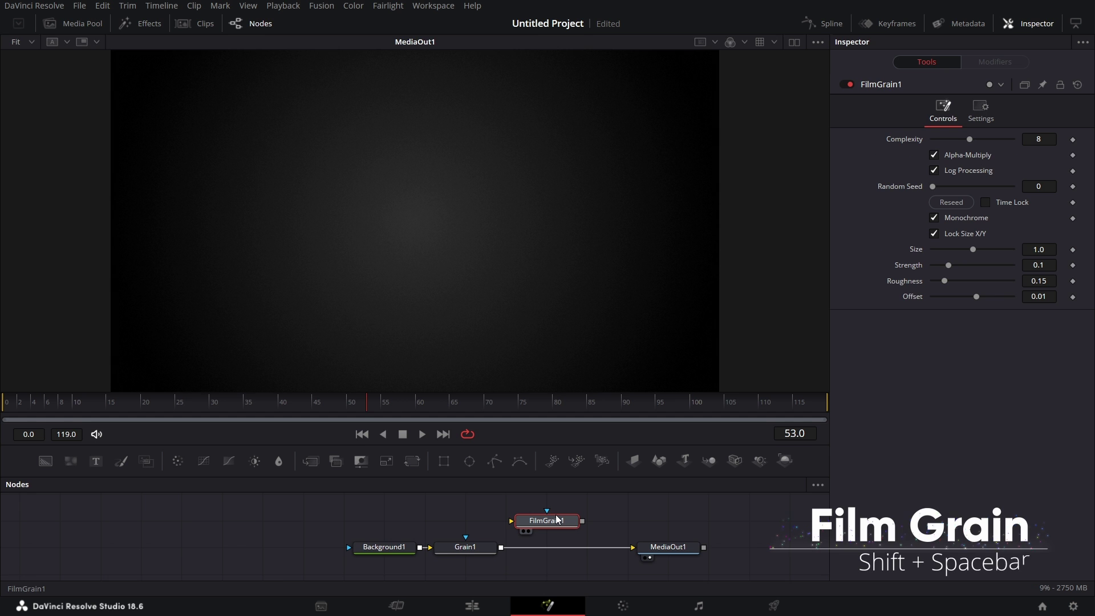
Pull Grain1 out of the chain and wire FilmGrain1 between Background1 and MediaOut1.
{"action": "left_click", "coordinate": [469, 552]}
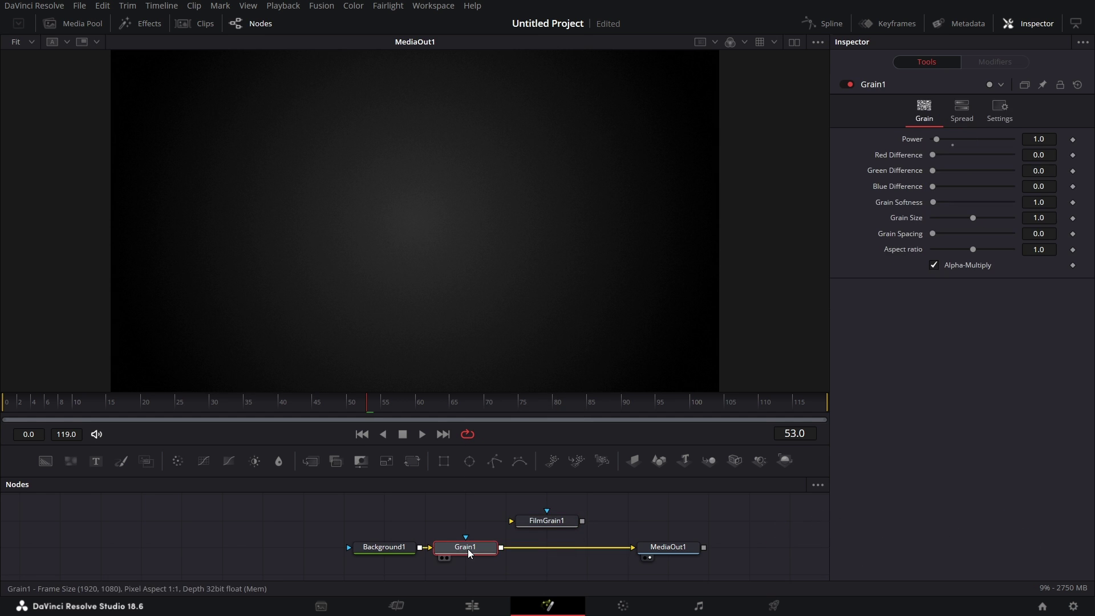
{"action": "left_click_drag", "start_coordinate": [469, 552], "coordinate": [516, 521]}
{"action": "left_click", "coordinate": [545, 522]}
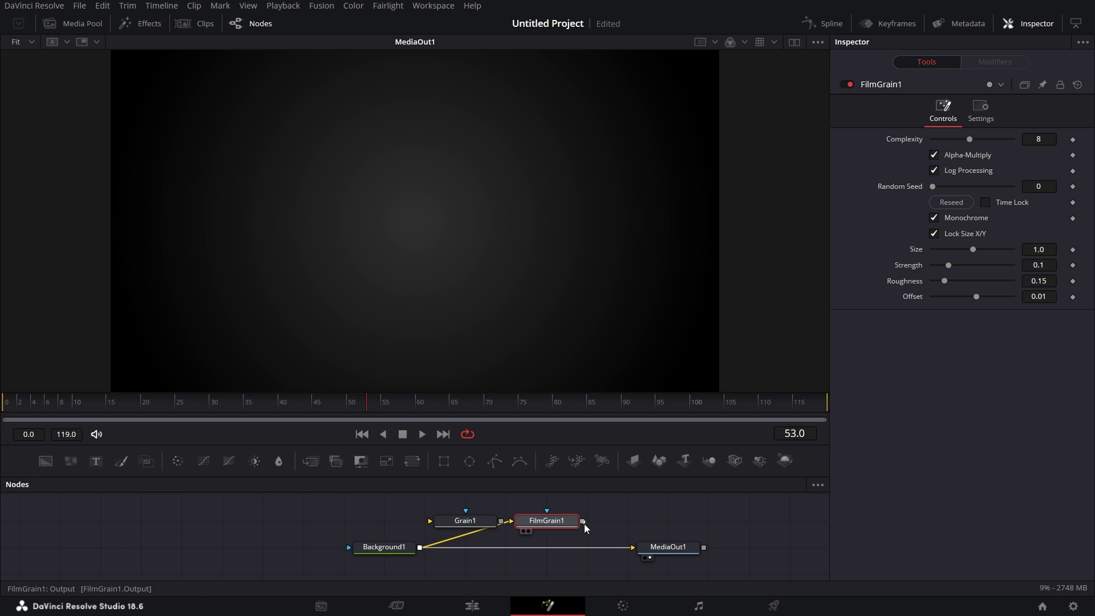
{"action": "left_click_drag", "start_coordinate": [583, 524], "coordinate": [630, 549]}
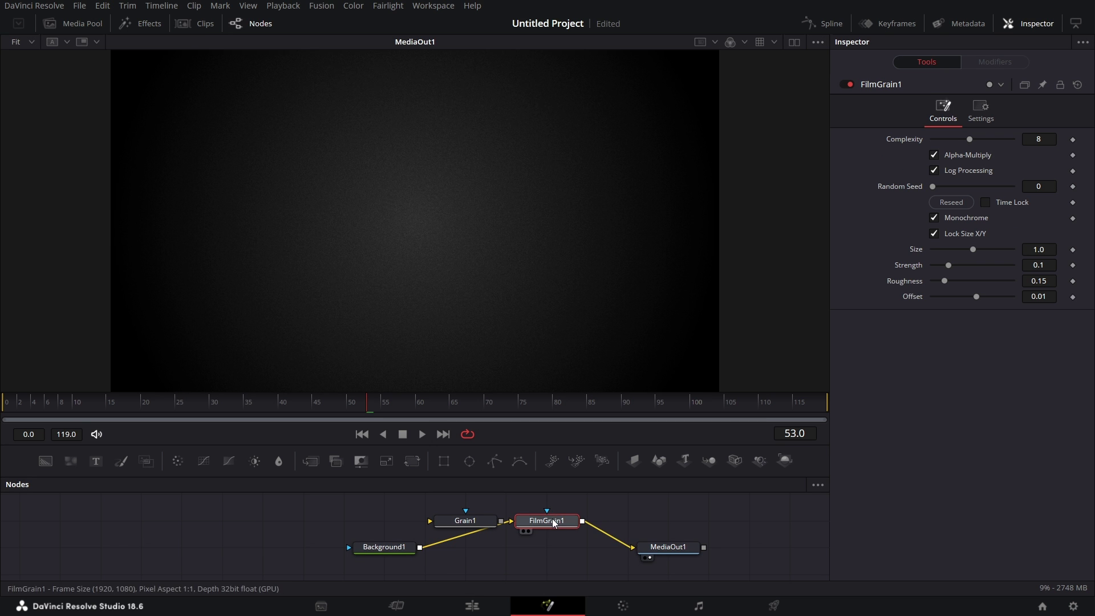
{"action": "left_click_drag", "start_coordinate": [552, 519], "coordinate": [549, 539]}
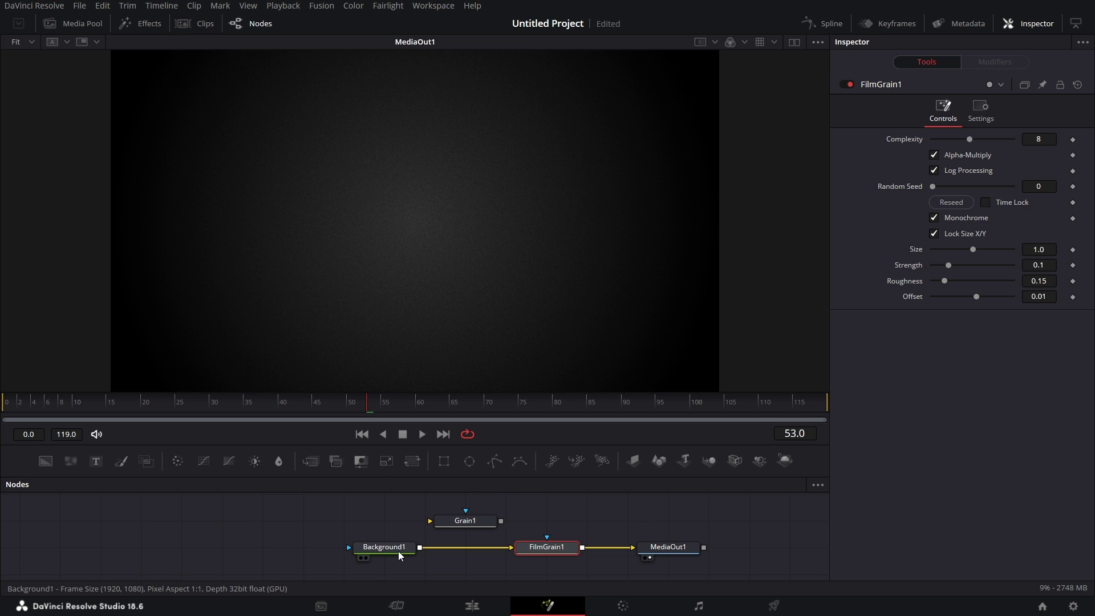
Inspect Background1's banding at 200%, then show FilmGrain1's output fitted to the frame.
{"action": "left_click_drag", "start_coordinate": [398, 550], "coordinate": [471, 283]}
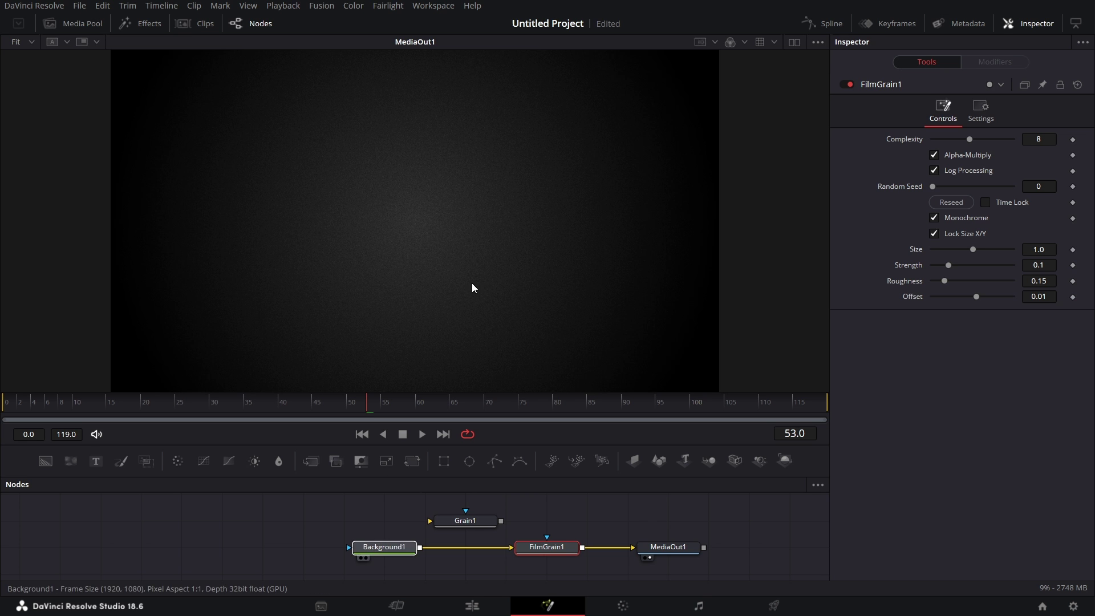
{"action": "left_click", "coordinate": [32, 42]}
{"action": "left_click", "coordinate": [35, 113]}
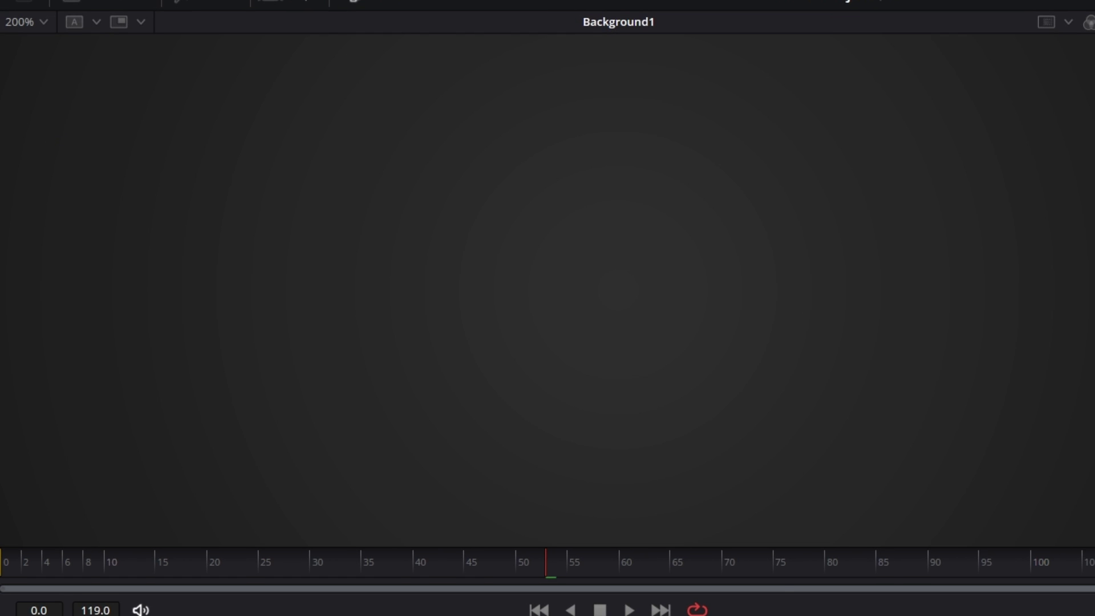
{"action": "key", "text": "1"}
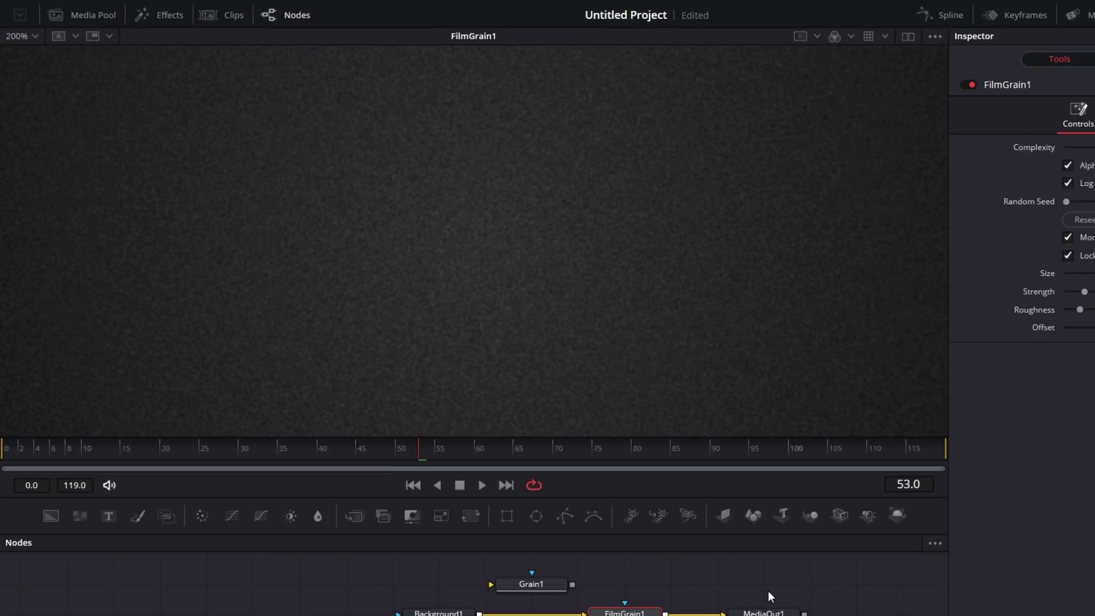
{"action": "left_click", "coordinate": [34, 36]}
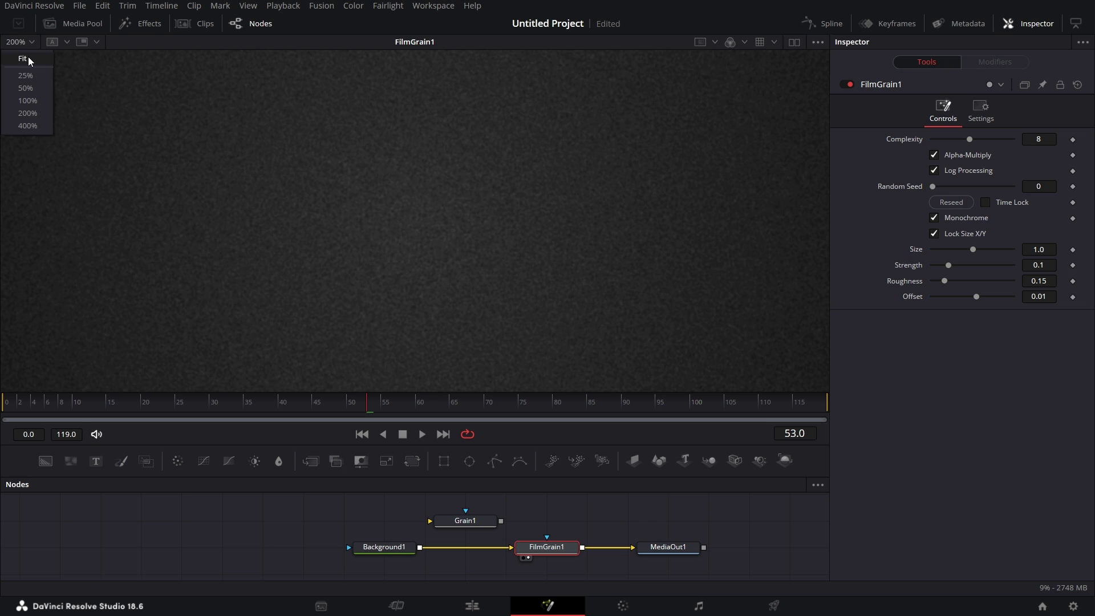
{"action": "left_click", "coordinate": [23, 59]}
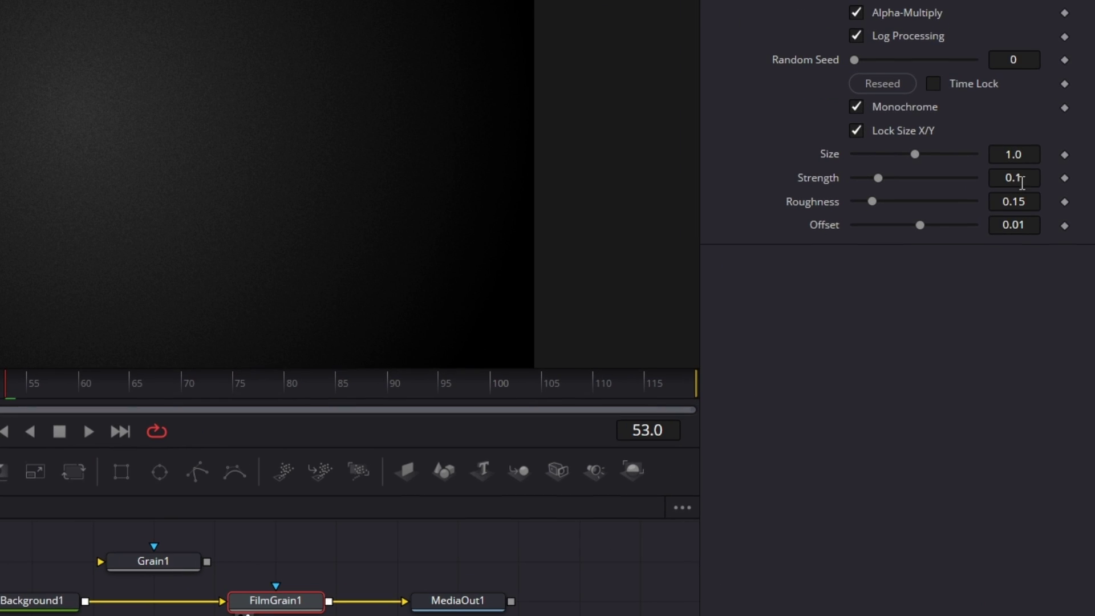
Set FilmGrain1 Strength to 0.05 and Size to 0.5.
{"action": "left_click", "coordinate": [1024, 179]}
{"action": "key", "text": "BackSpace"}
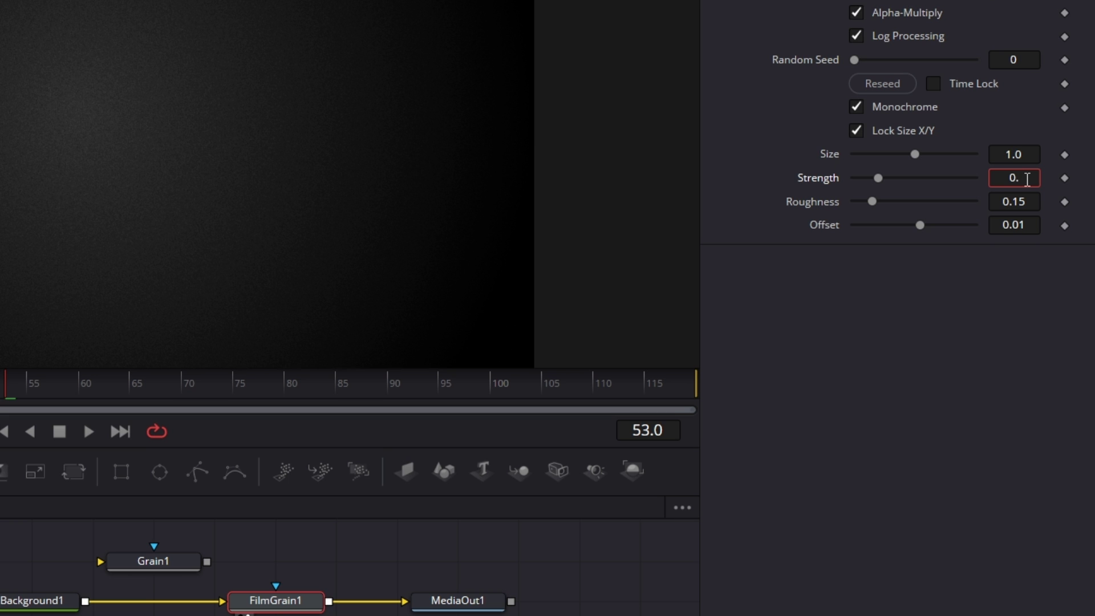
{"action": "type", "text": "05"}
{"action": "key", "text": "Tab"}
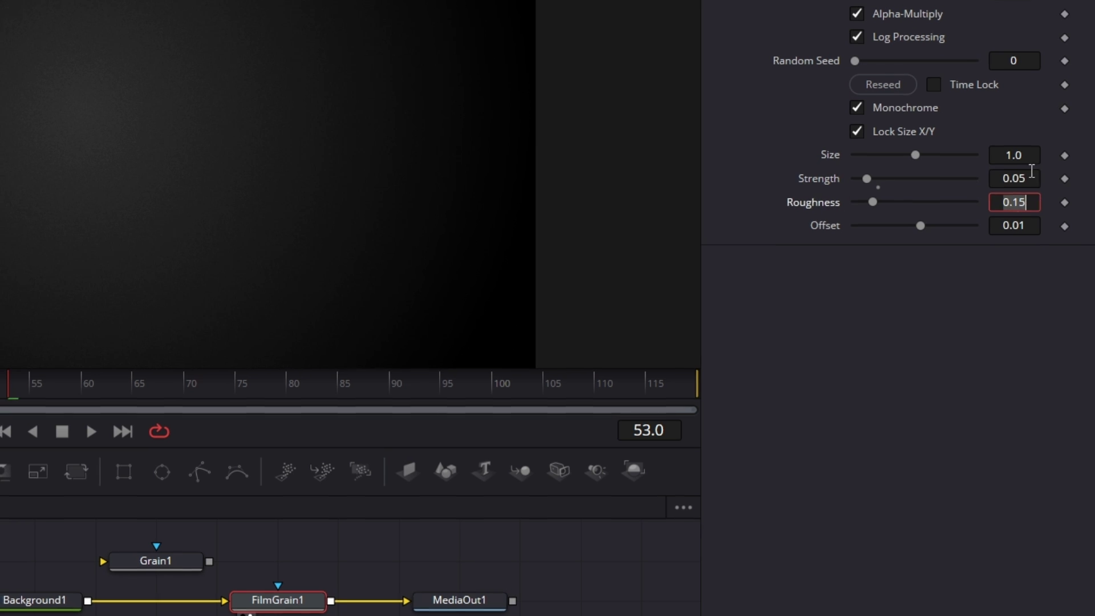
{"action": "left_click", "coordinate": [1032, 152]}
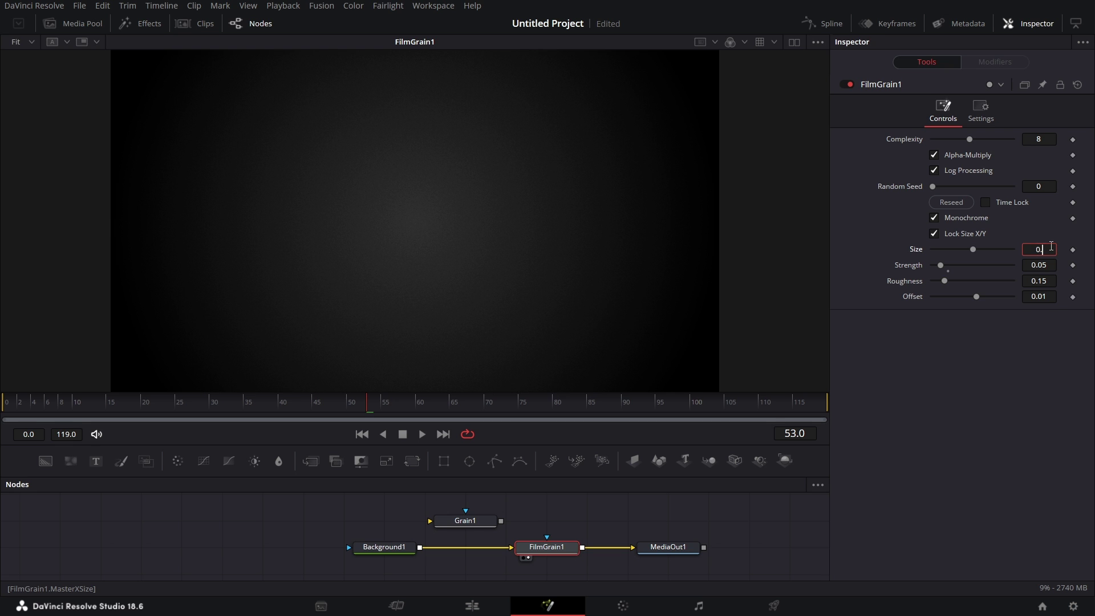
{"action": "type", "text": "0.5"}
{"action": "key", "text": "Tab"}
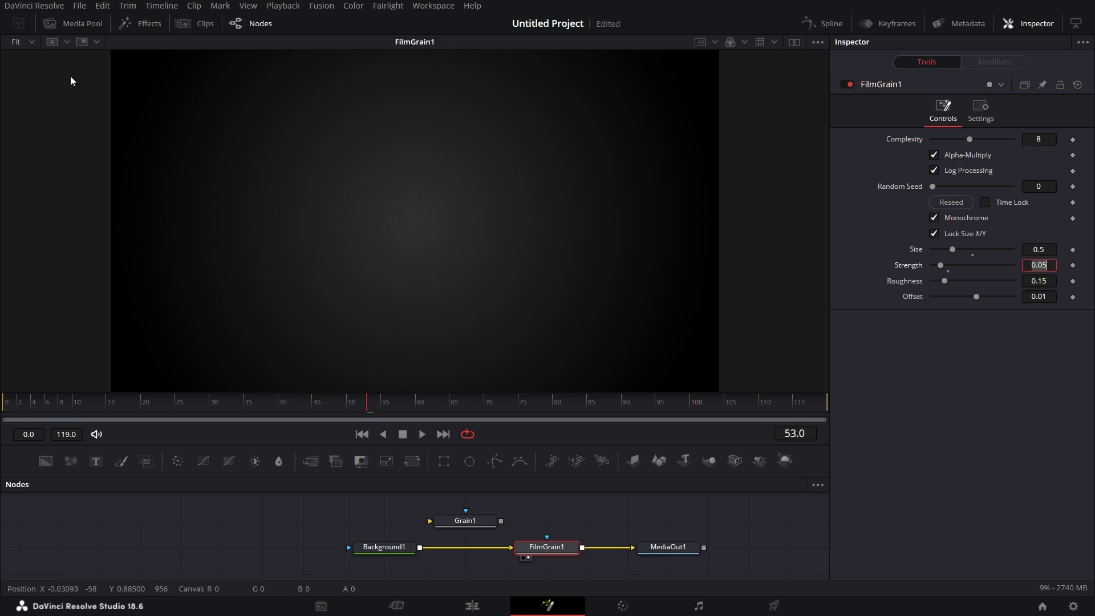
Check the finer grain at 200%, return to Fit, and line FilmGrain1 up under Grain1.
{"action": "left_click", "coordinate": [33, 42]}
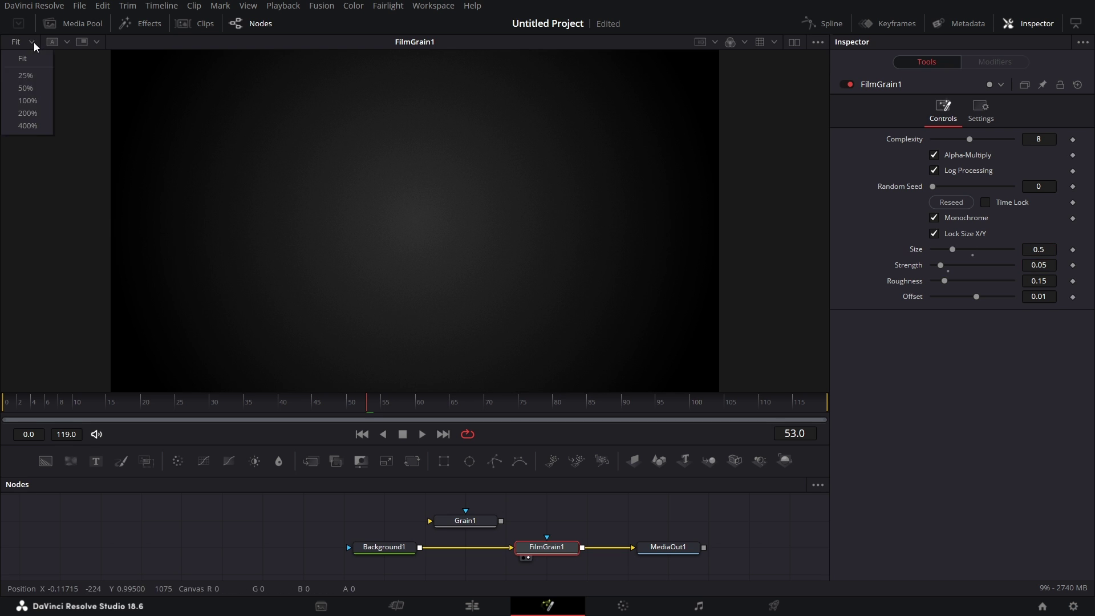
{"action": "left_click", "coordinate": [30, 113]}
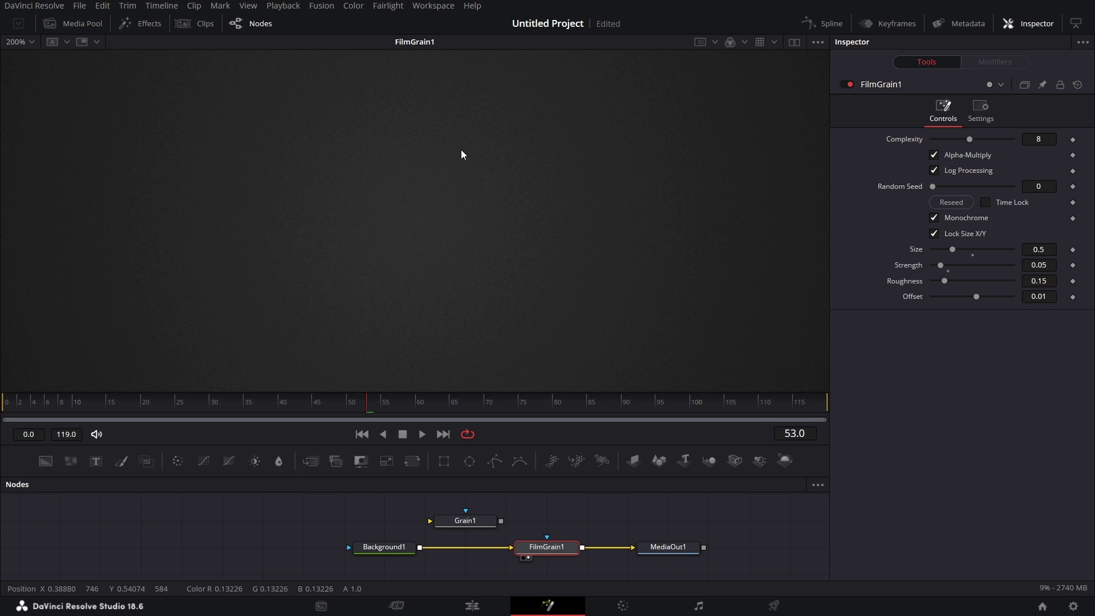
{"action": "left_click", "coordinate": [32, 42]}
{"action": "left_click", "coordinate": [32, 59]}
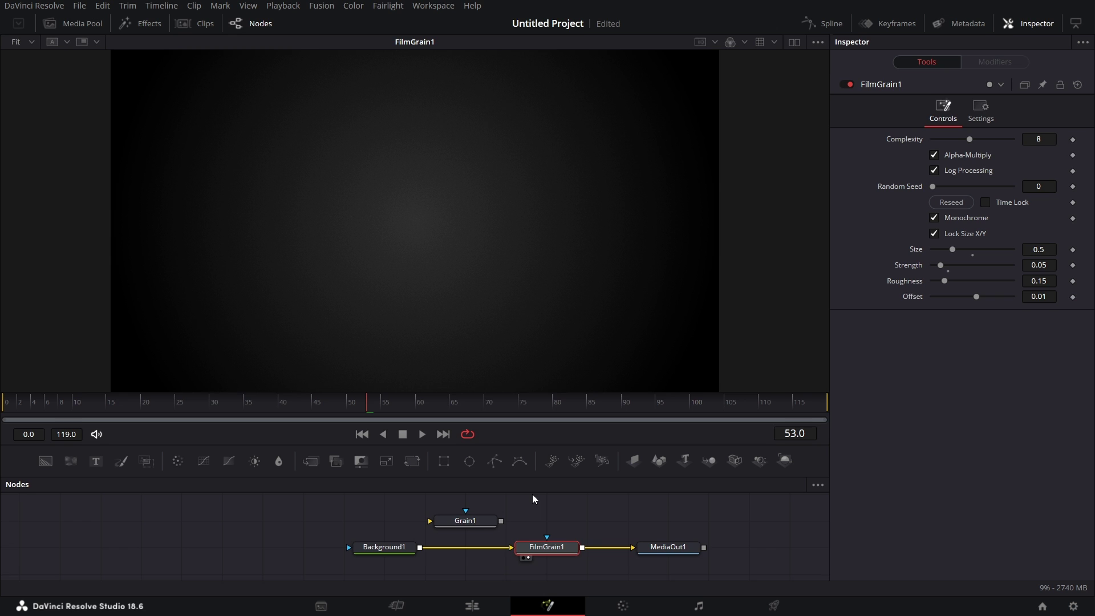
{"action": "key", "text": "ctrl+z"}
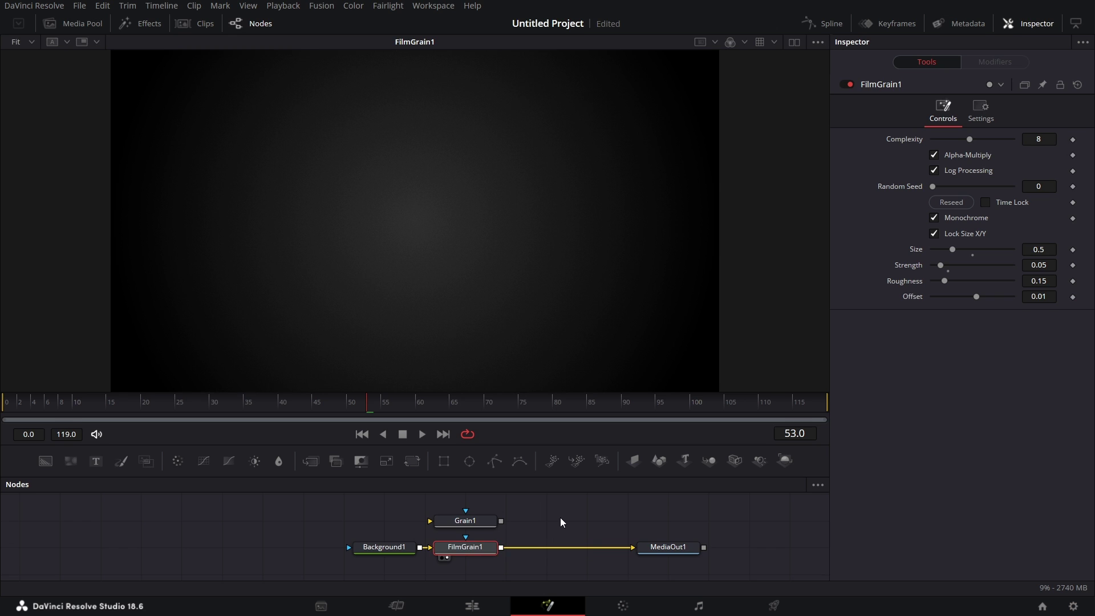